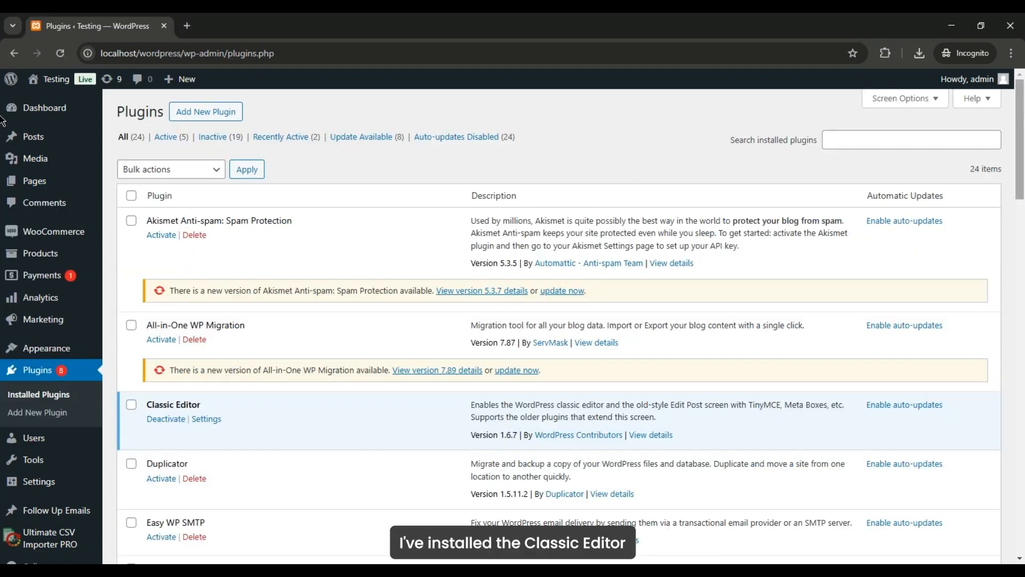
# Look through the installed plugins list for Classic Editor and WP Ultimate CSV Importer Pro.
pyautogui.scroll(-5, 3, 120)
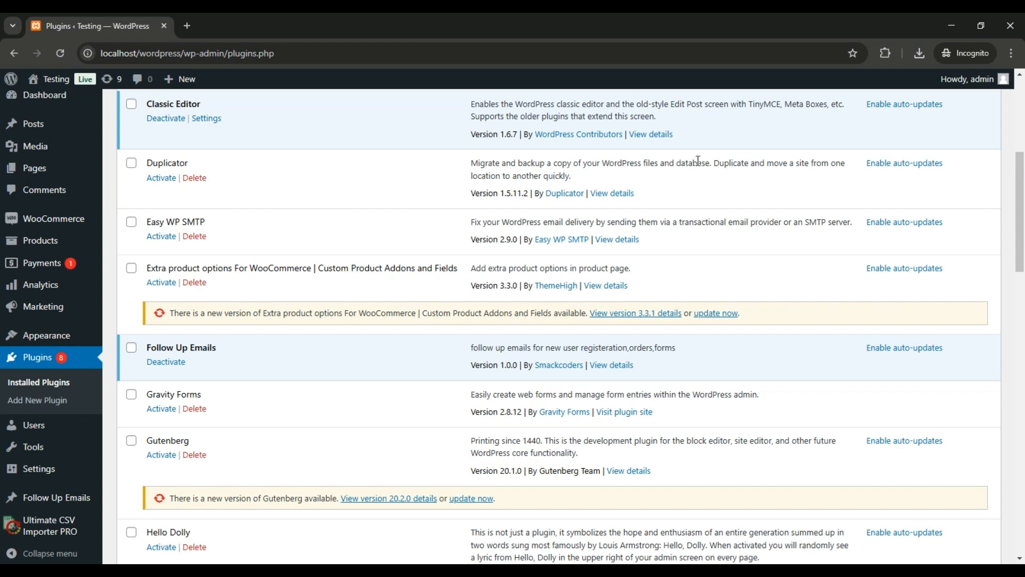
pyautogui.scroll(-8, 2, 227)
pyautogui.scroll(-14, 2, 328)
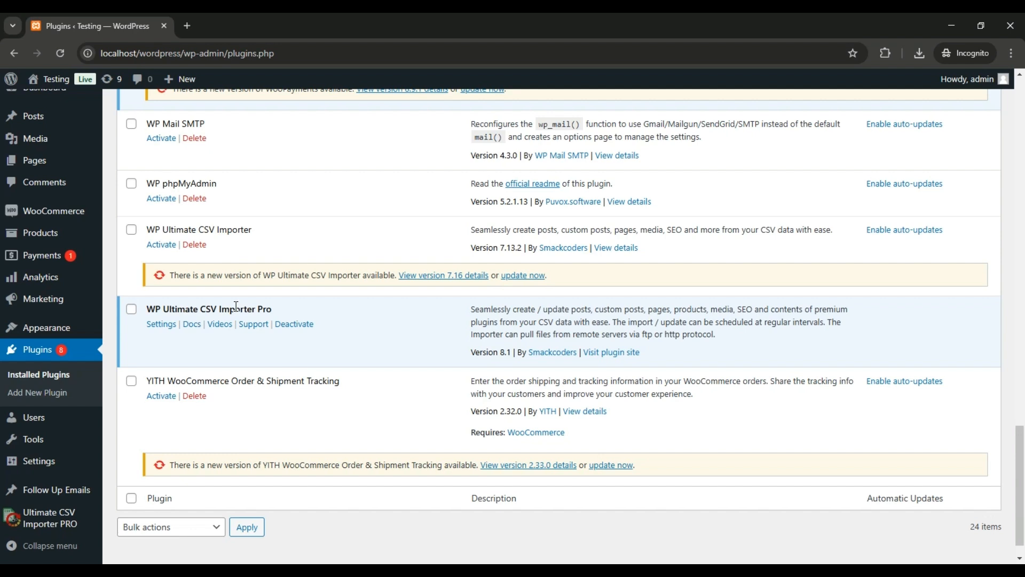
# Open the Popular Plugins Guide page for editing from the second page of the Pages list.
pyautogui.click(65, 162)
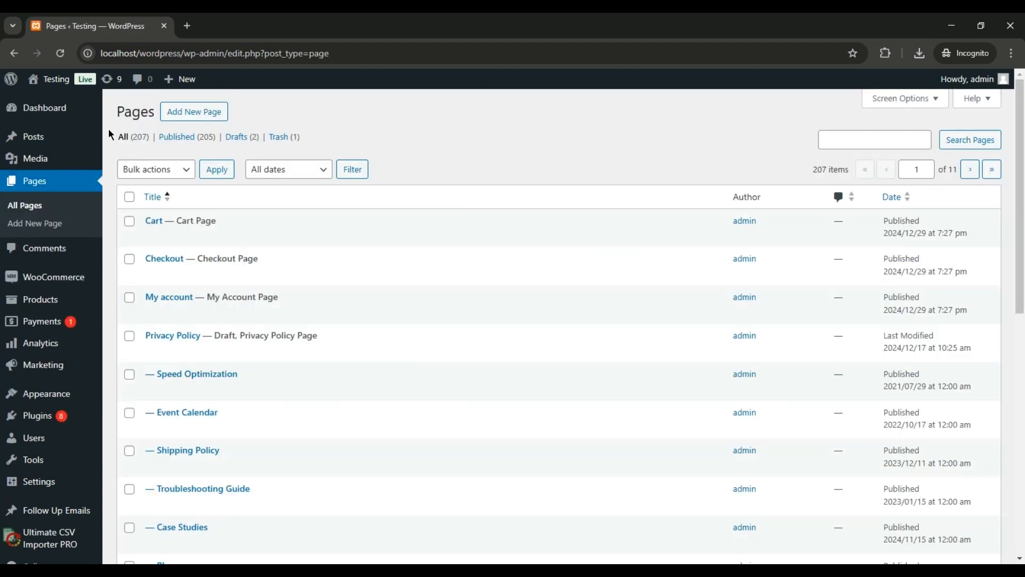
pyautogui.moveTo(1024, 170); pyautogui.dragTo(1024, 375)
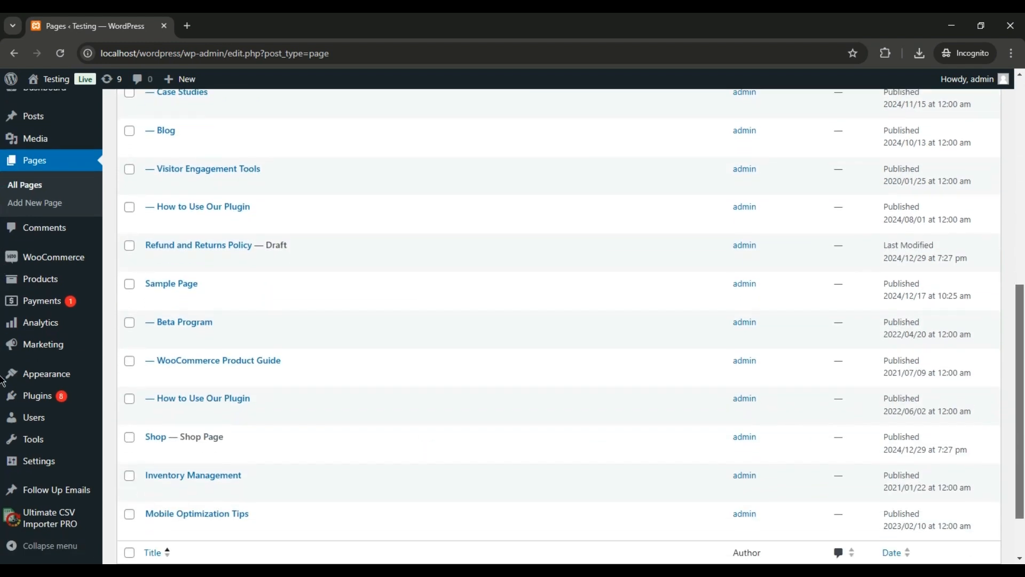
pyautogui.scroll(-3, 1, 380)
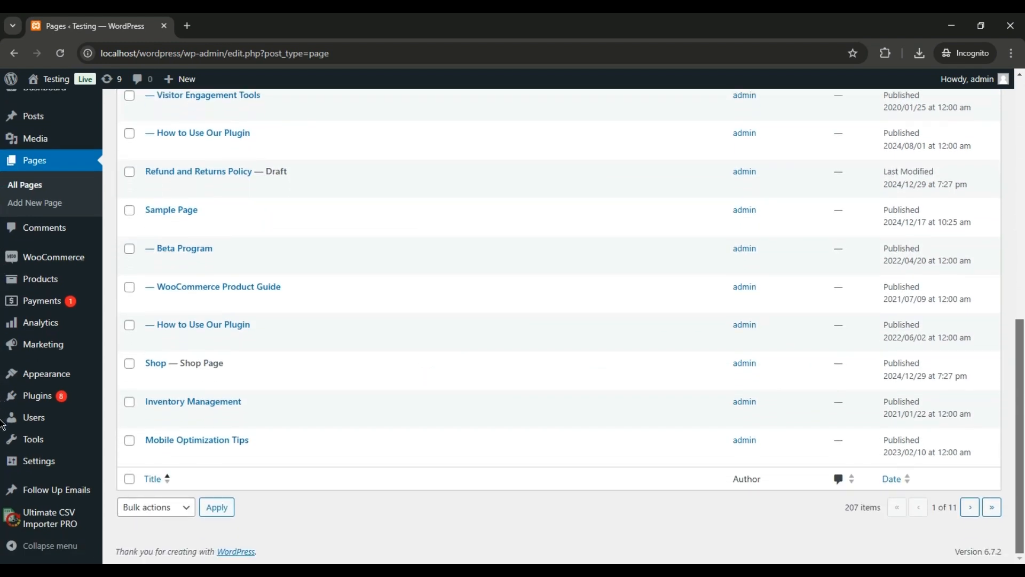
pyautogui.click(969, 506)
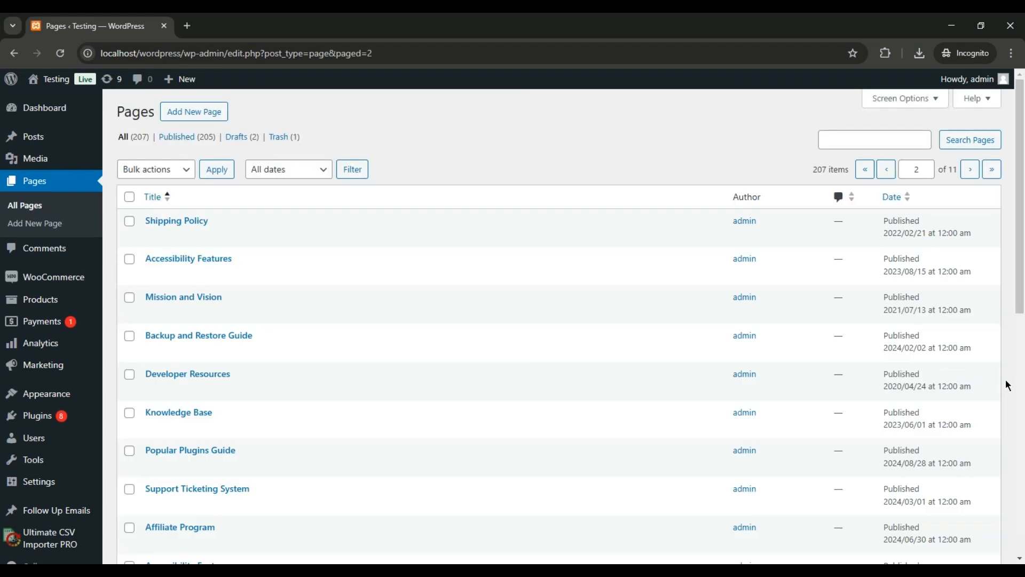
pyautogui.scroll(-1, 3, 264)
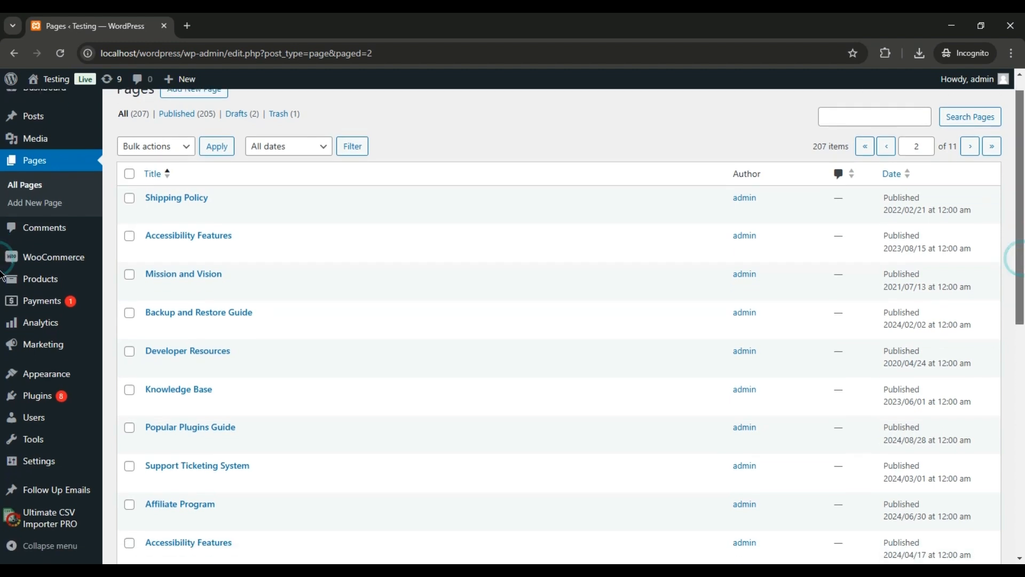
pyautogui.scroll(-3, 1, 295)
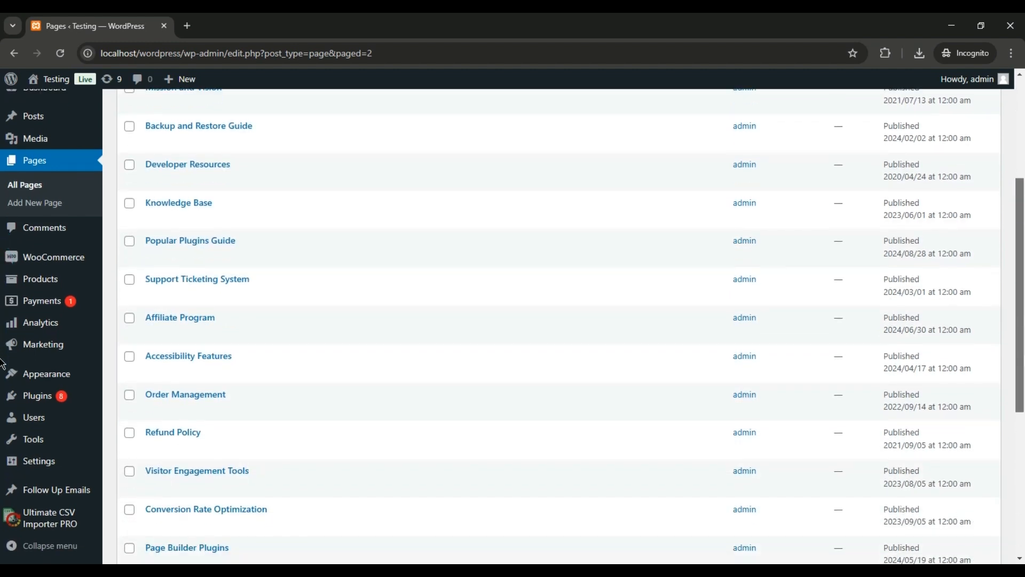
pyautogui.scroll(-1, 2, 367)
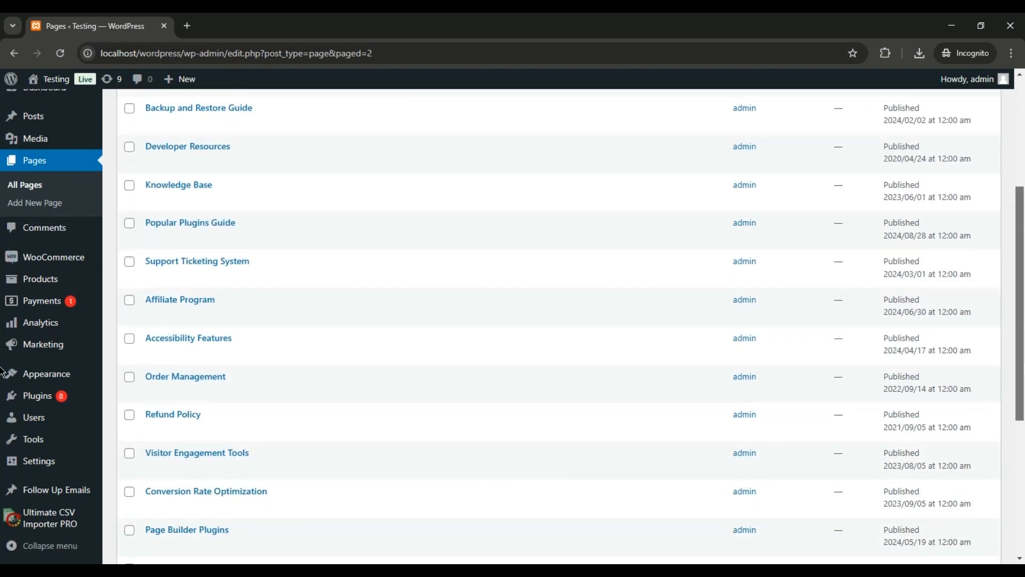
pyautogui.scroll(2, 2, 372)
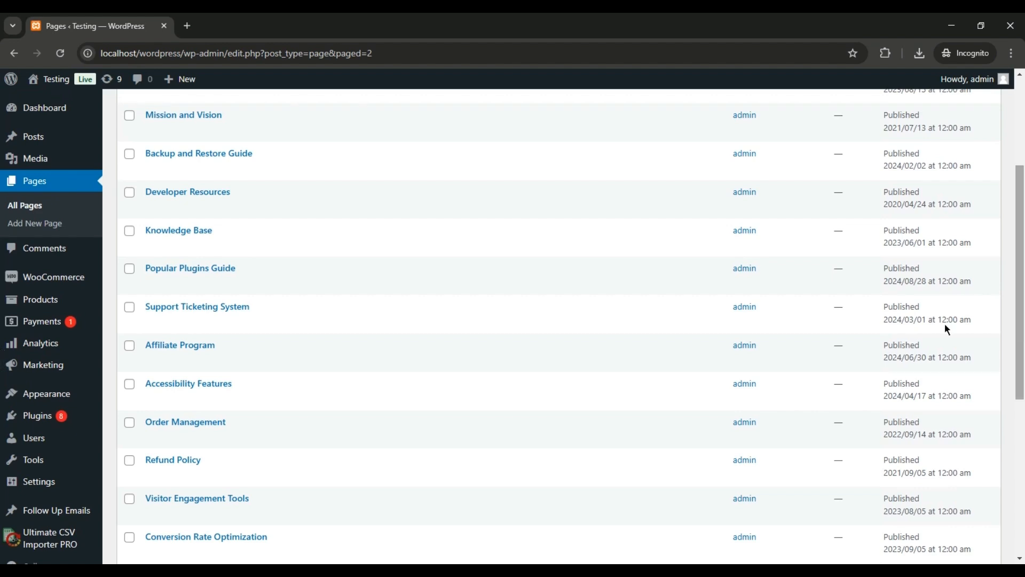
pyautogui.click(226, 273)
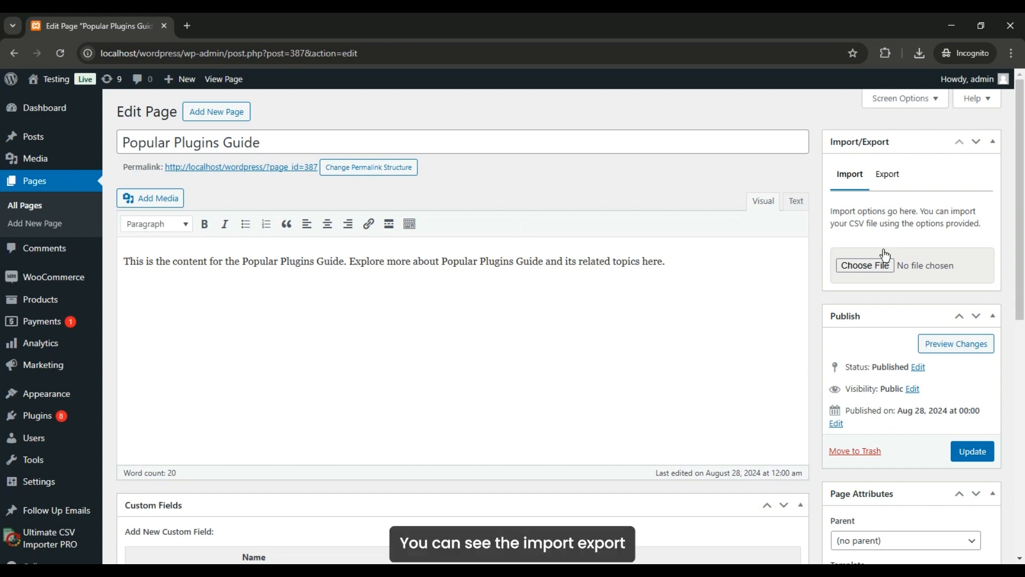
# Examine the page's Import/Export options and its remaining settings, from custom fields down to the author.
pyautogui.click(890, 180)
pyautogui.click(856, 183)
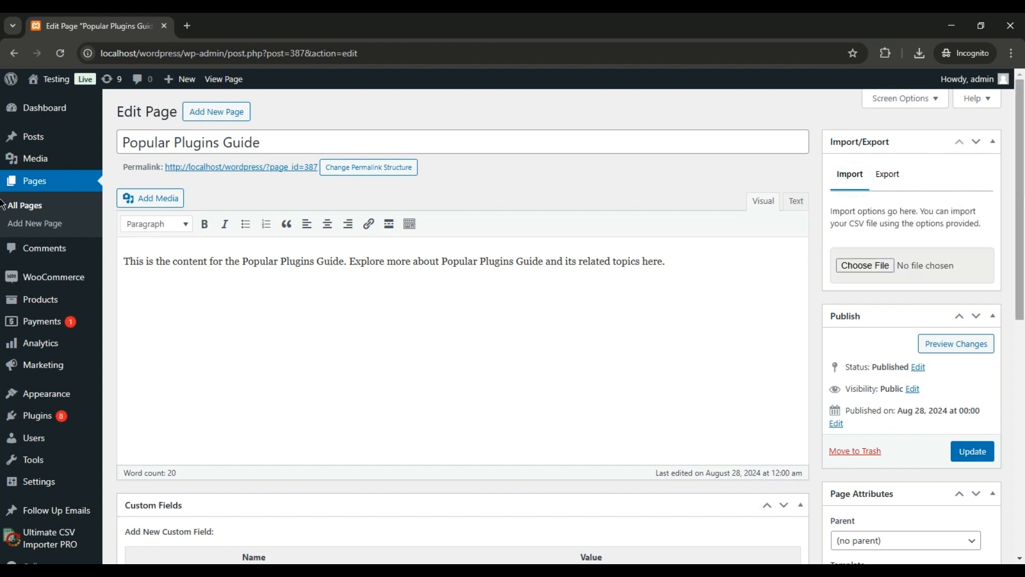
pyautogui.scroll(-4, 2, 205)
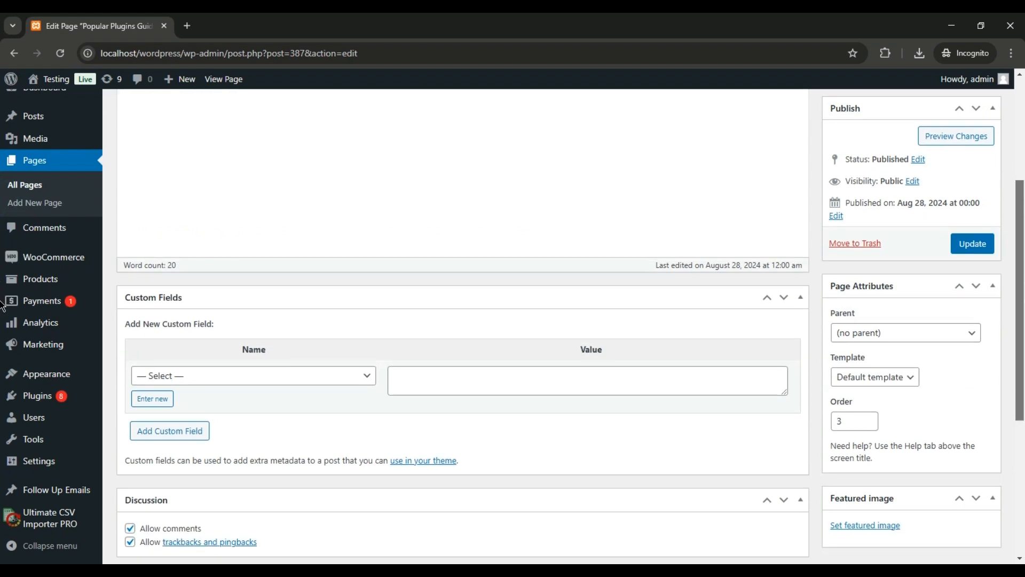
pyautogui.scroll(-5, 3, 304)
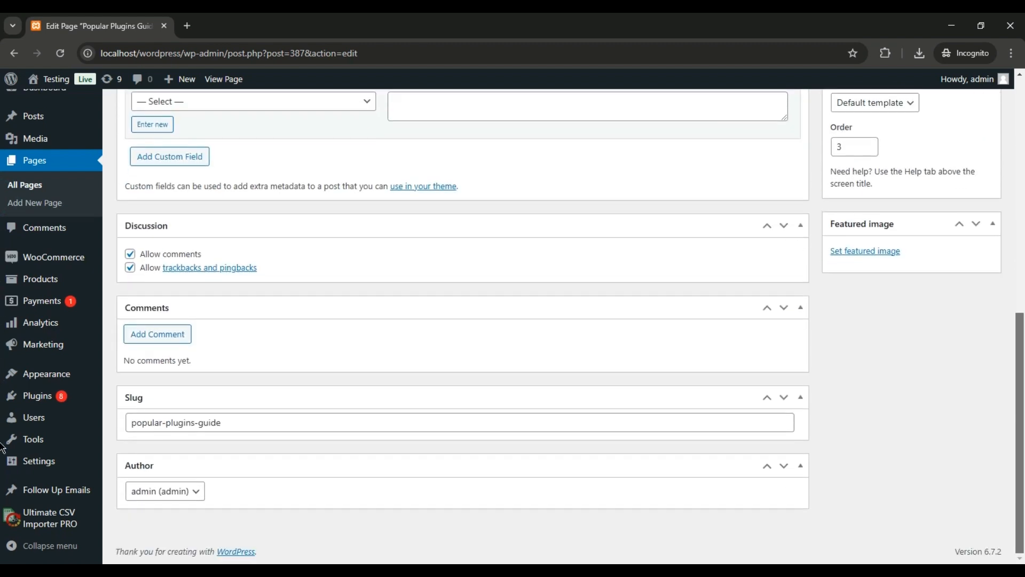
pyautogui.scroll(9, 3, 445)
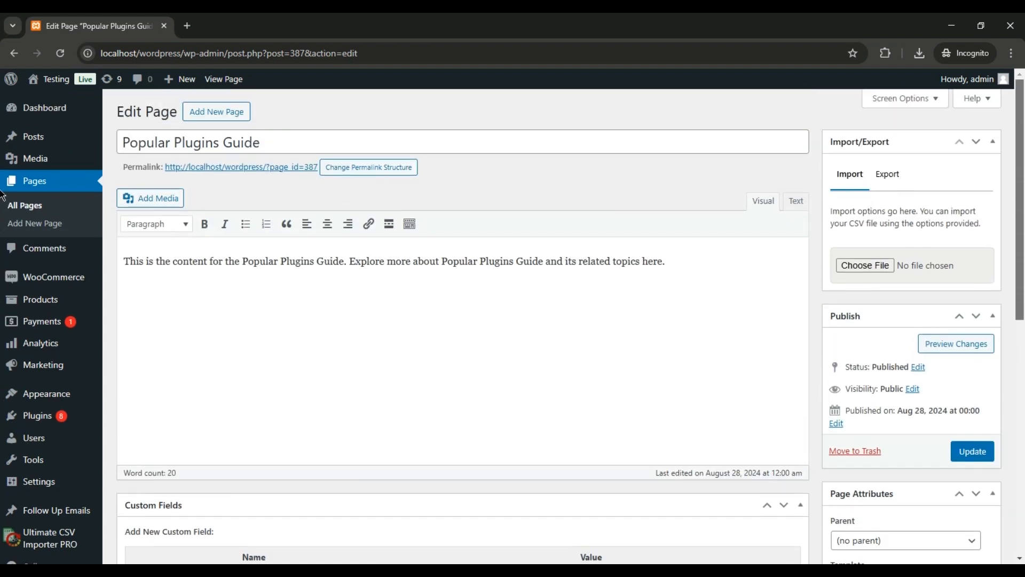
# Export the Popular Plugins Guide page as CSV and save it in Downloads as popular-plugins-guide.
pyautogui.click(890, 182)
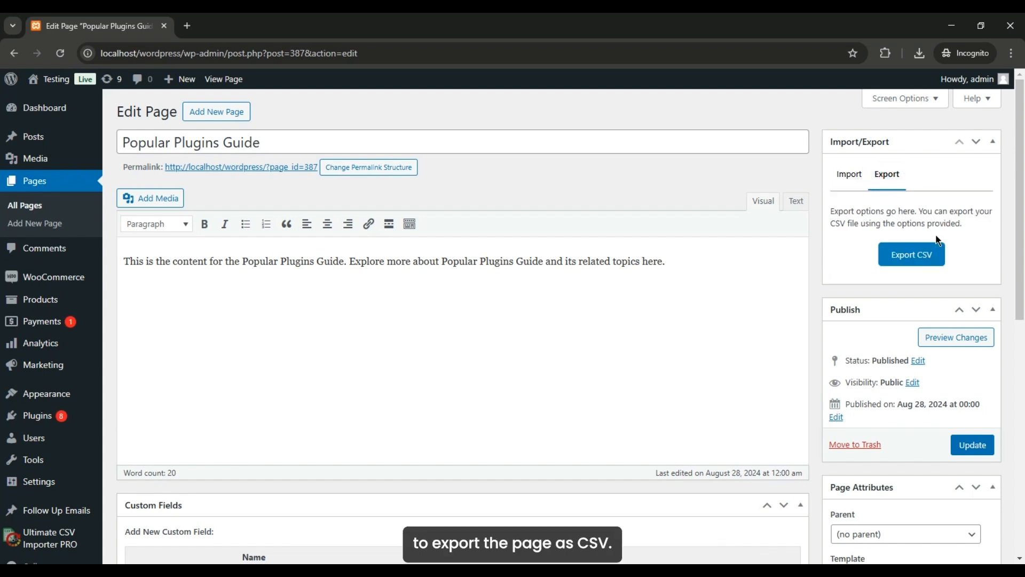
pyautogui.click(918, 260)
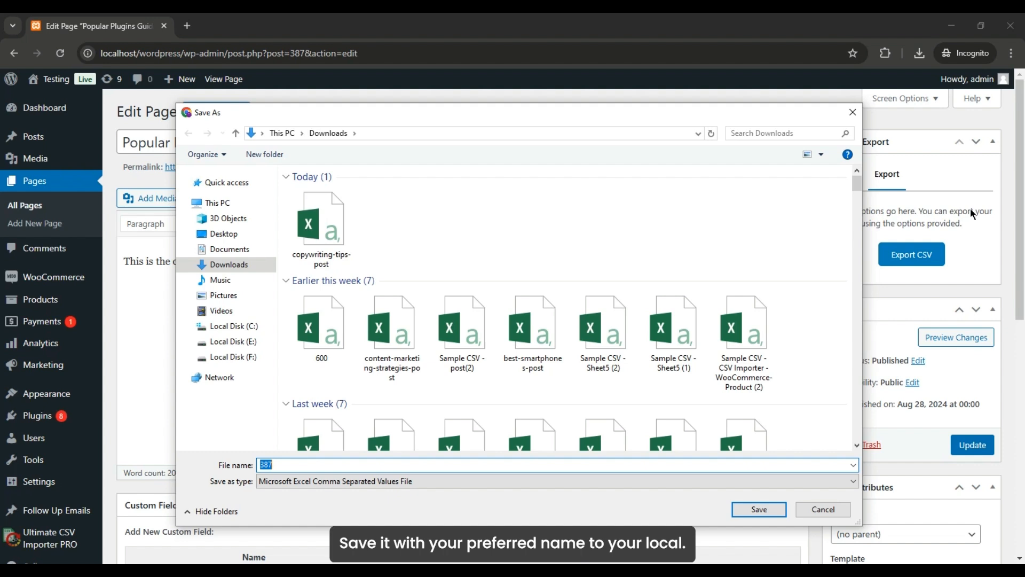
pyautogui.press('BackSpace')
pyautogui.write('popular-')
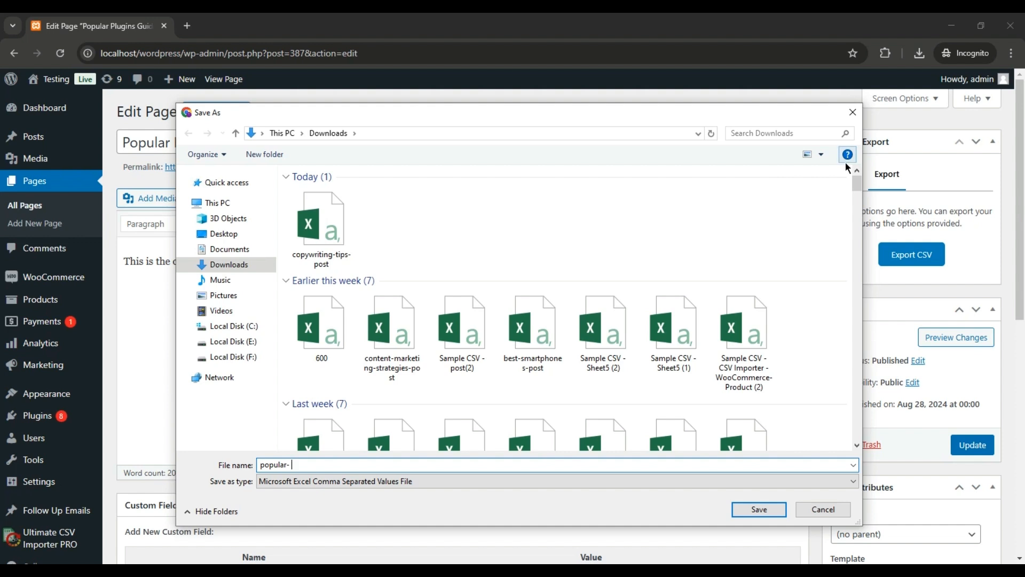
pyautogui.moveTo(669, 113); pyautogui.dragTo(679, 140)
pyautogui.press('BackSpace')
pyautogui.write('pl')
pyautogui.press('BackSpace')
pyautogui.press('BackSpace')
pyautogui.write('-plugi')
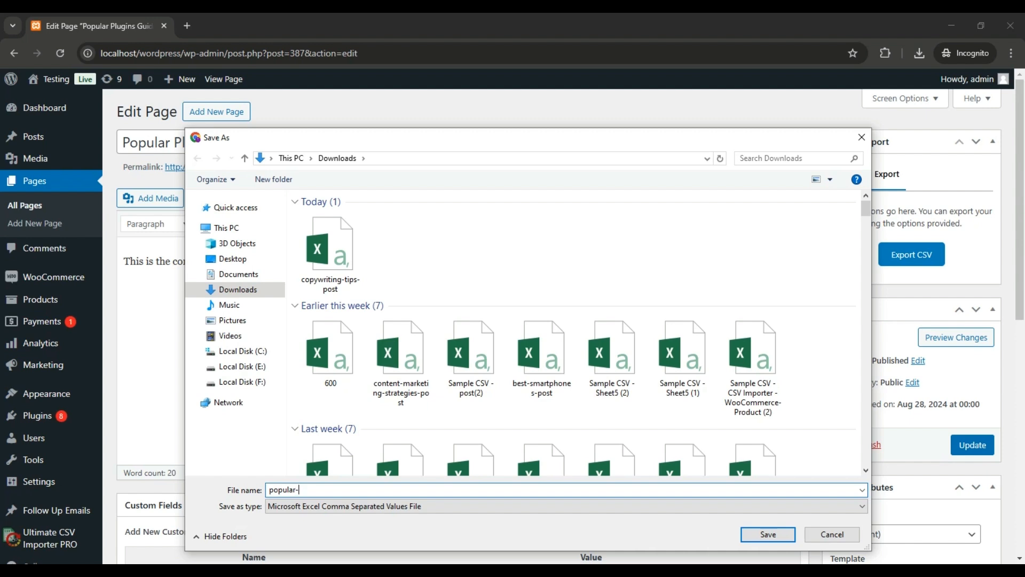
pyautogui.write('ns-guide')
pyautogui.press('Return')
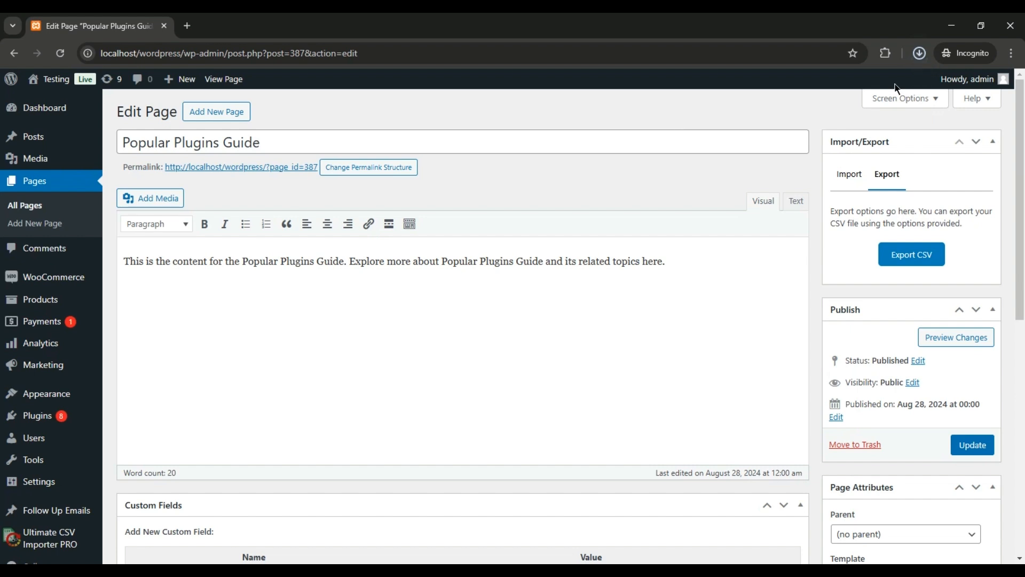
# Open the downloaded popular-plugins-guide.csv in Excel, examine its column headers and row 2 values, and close the workbook.
pyautogui.click(919, 53)
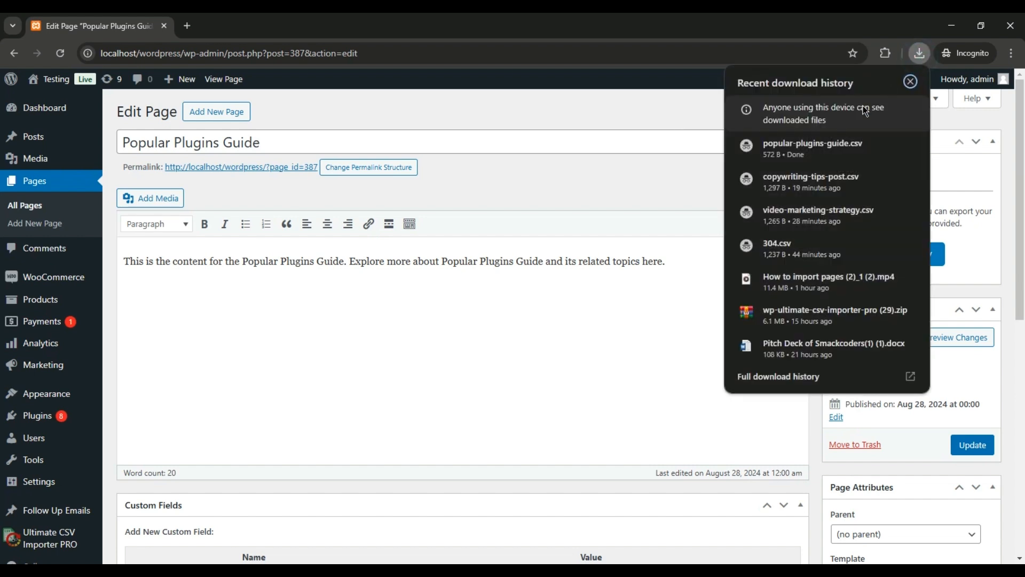
pyautogui.click(843, 155)
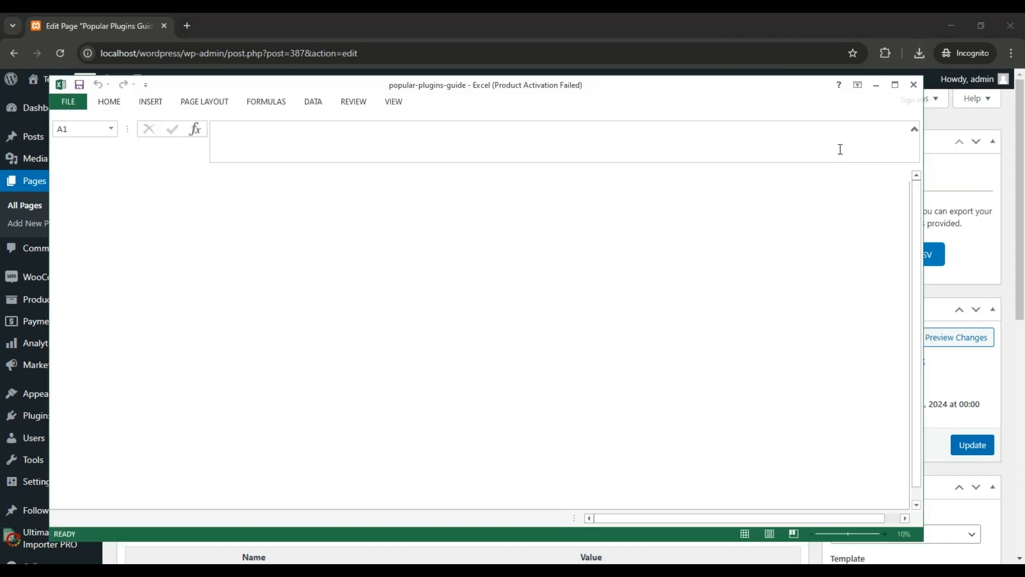
pyautogui.press('Down')
pyautogui.press('Up')
pyautogui.press('Right')
pyautogui.press('Down')
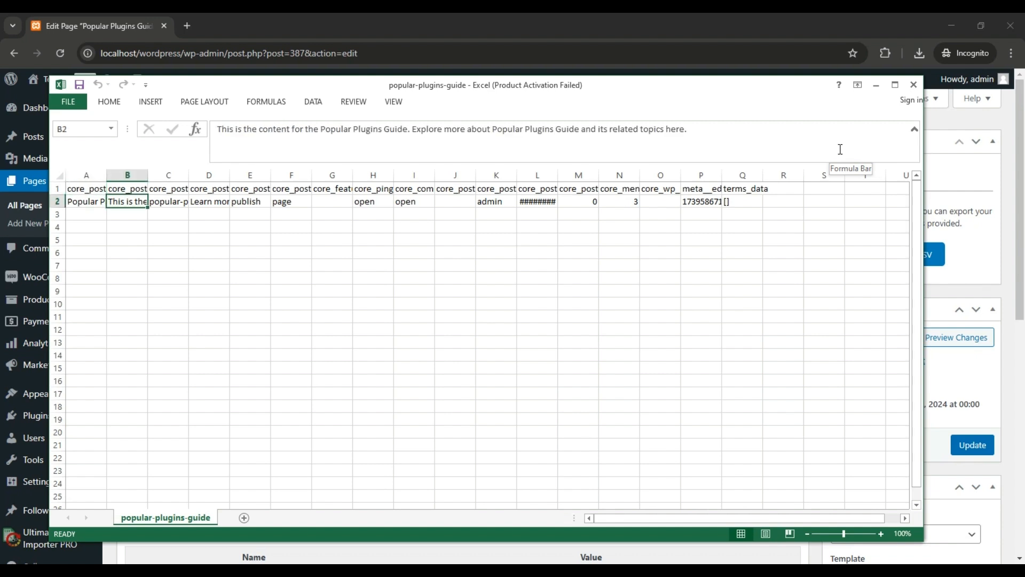
pyautogui.press('Up')
pyautogui.press('Right')
pyautogui.press('Down')
pyautogui.press('Right')
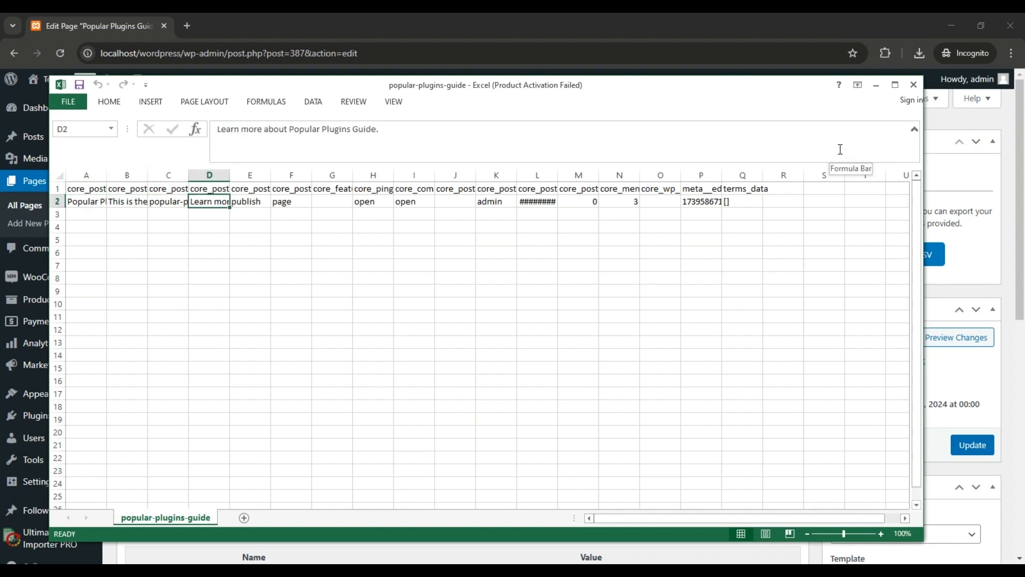
pyautogui.press('Up')
pyautogui.press('Right')
pyautogui.press('Down')
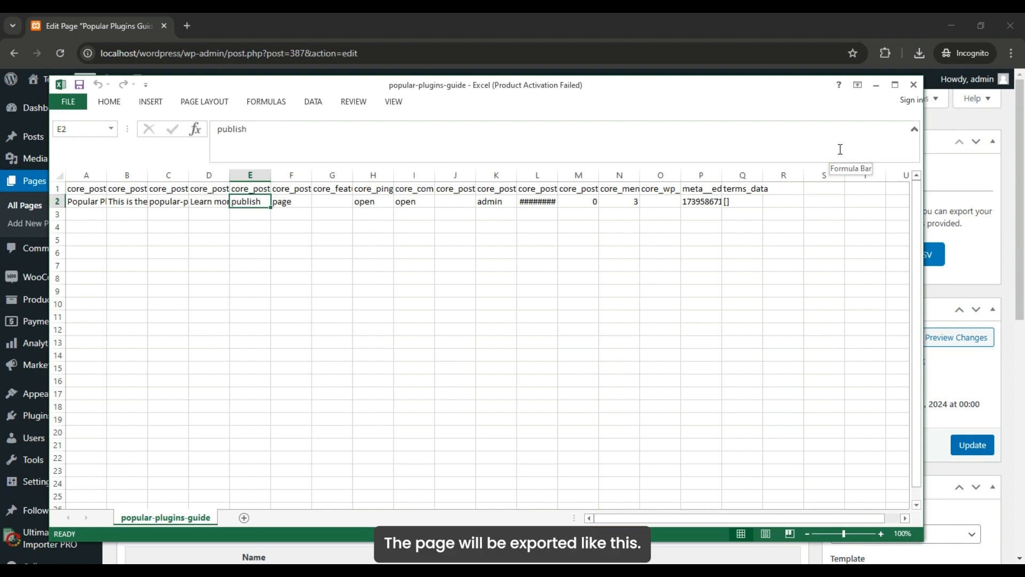
pyautogui.press('Right')
pyautogui.press('Right')
pyautogui.press('Right')
pyautogui.press('Up')
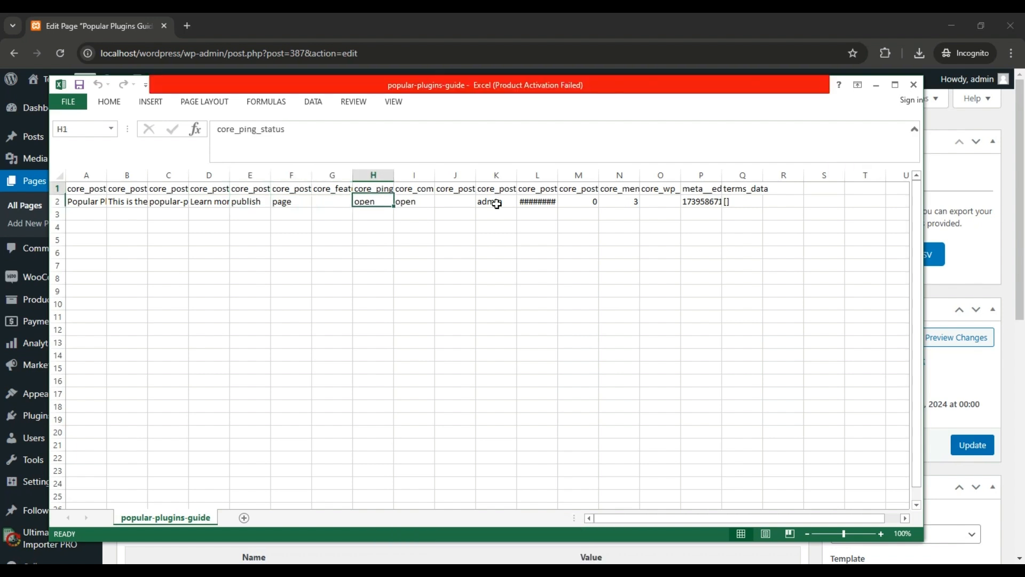
pyautogui.press('Right')
pyautogui.press('Down')
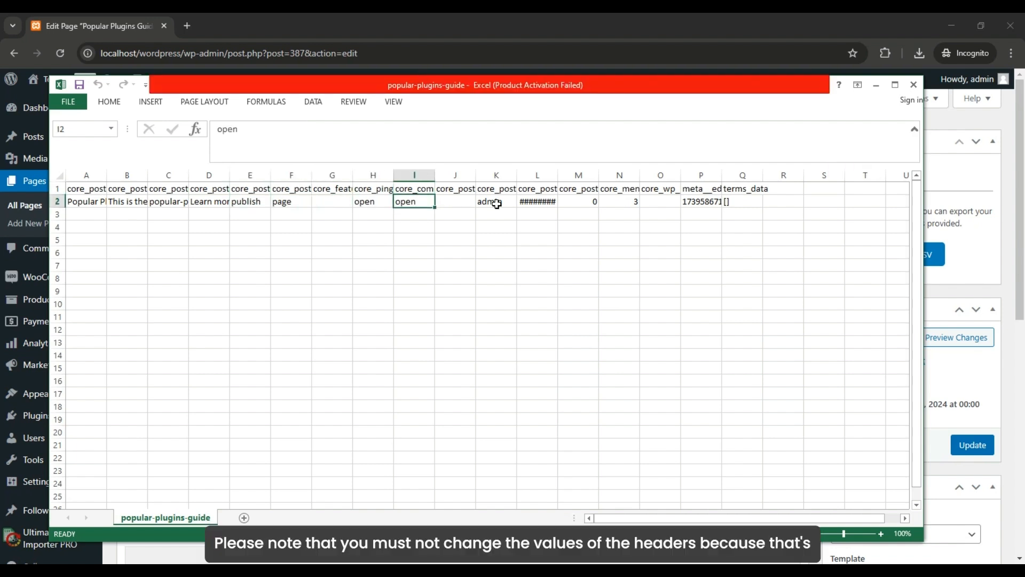
pyautogui.press('Up')
pyautogui.press('Right')
pyautogui.press('Right')
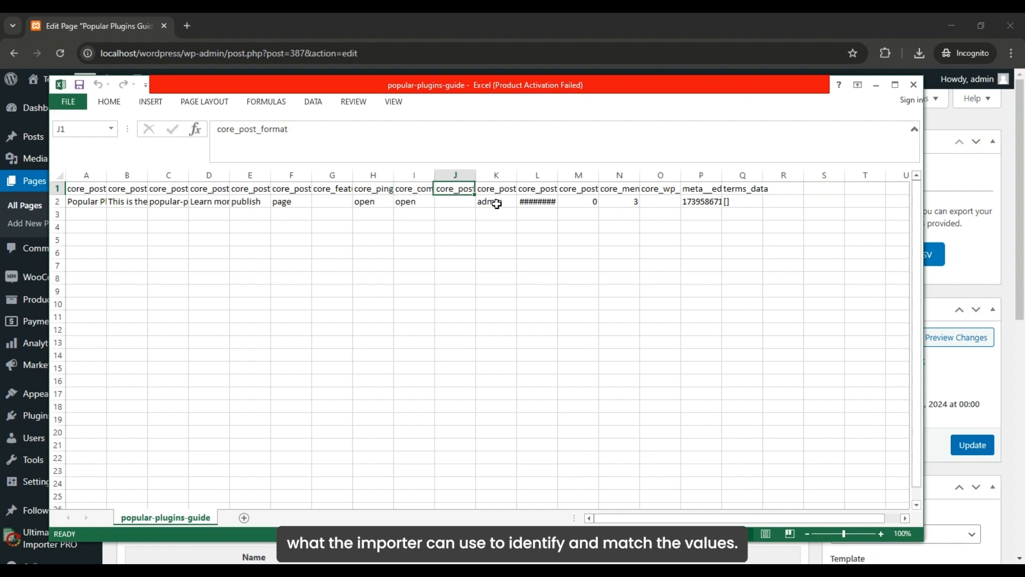
pyautogui.press('Right')
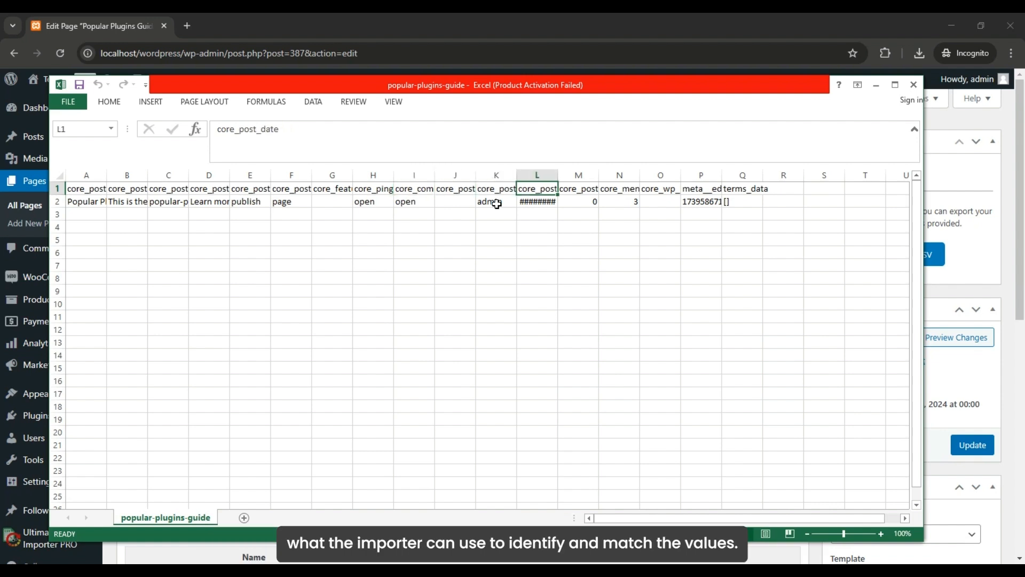
pyautogui.press('Right')
pyautogui.press('Right')
pyautogui.press('Right')
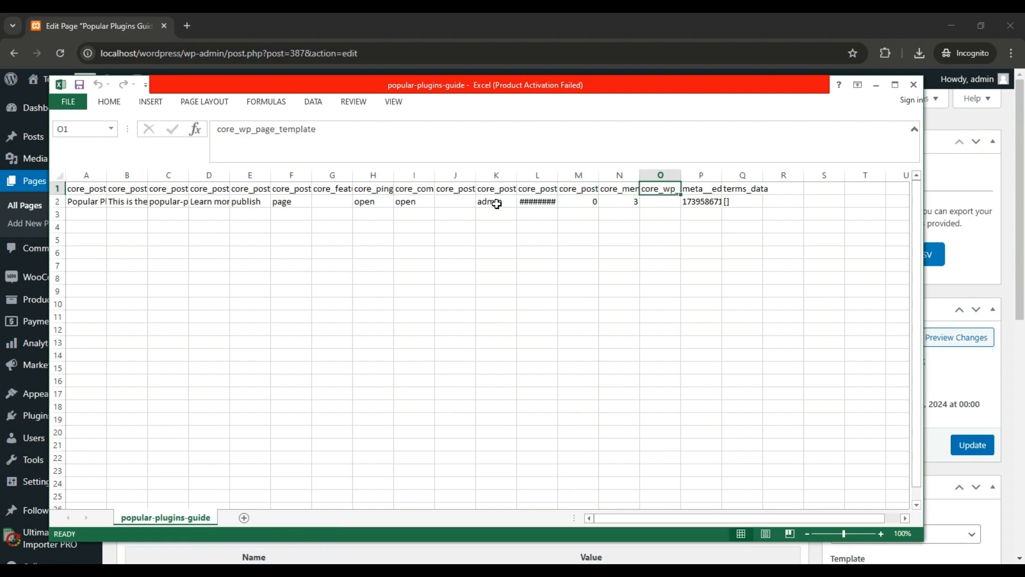
pyautogui.press('Right')
pyautogui.press('Down')
pyautogui.press('Up')
pyautogui.press('Right')
pyautogui.press('Down')
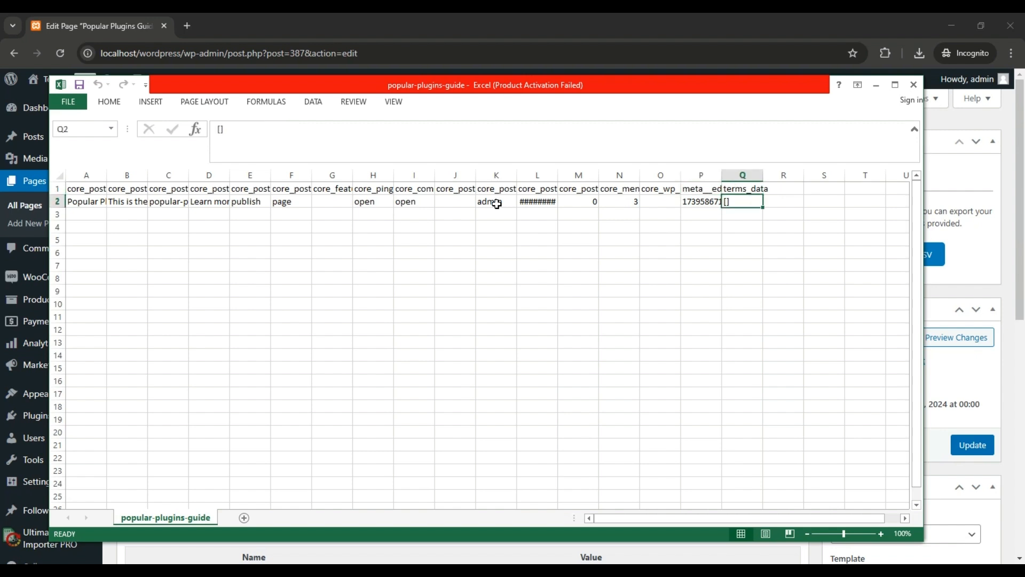
pyautogui.press('Up')
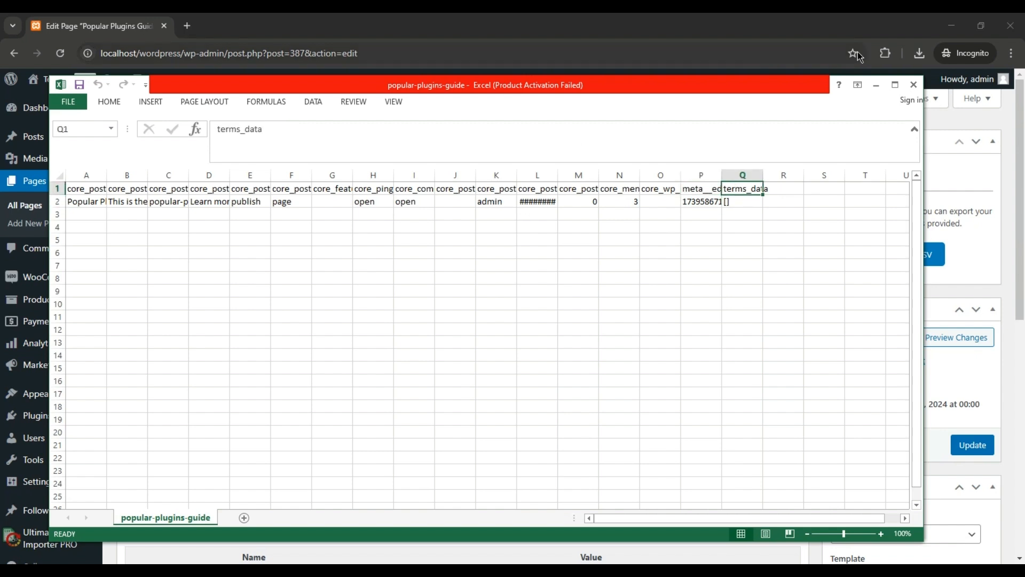
pyautogui.click(913, 85)
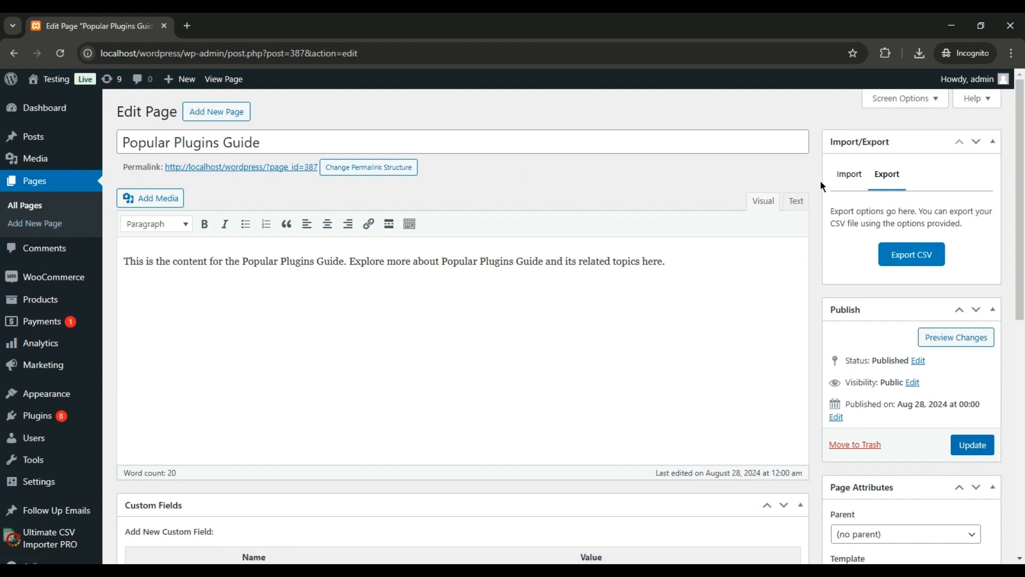
# Import popular-plugins-guide.csv from Downloads through the page's Import/Export options.
pyautogui.click(844, 176)
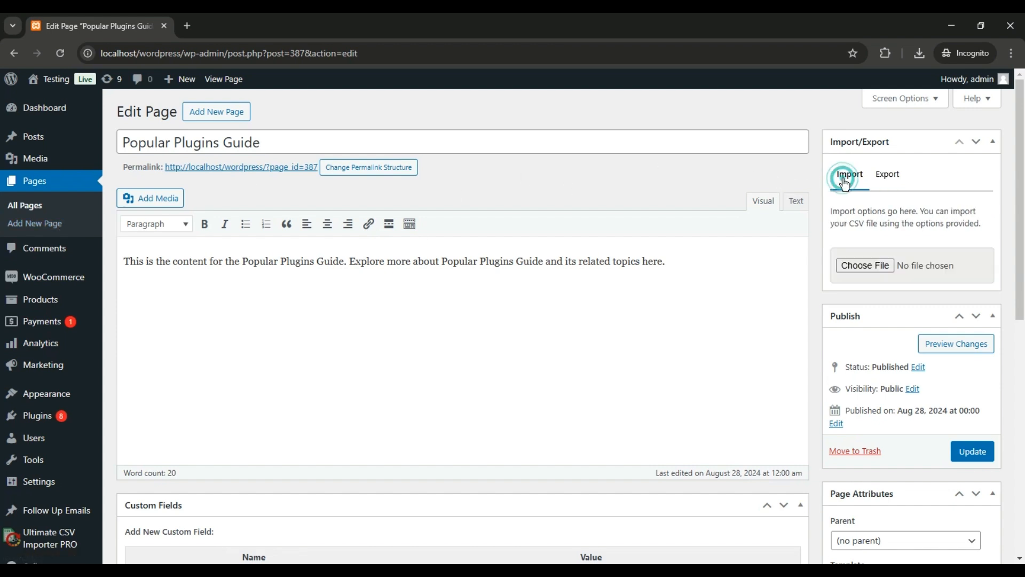
pyautogui.click(870, 267)
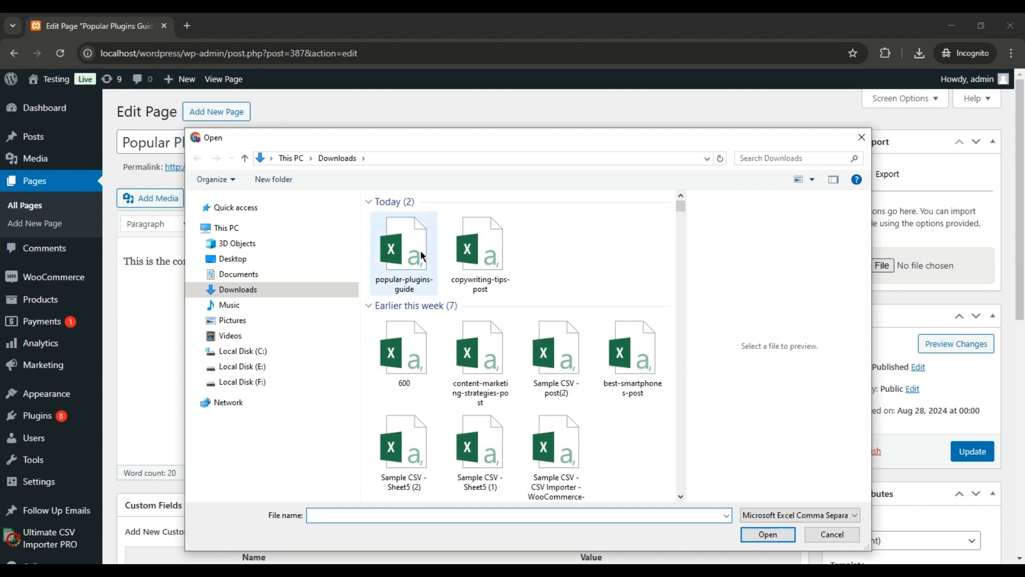
pyautogui.click(421, 251)
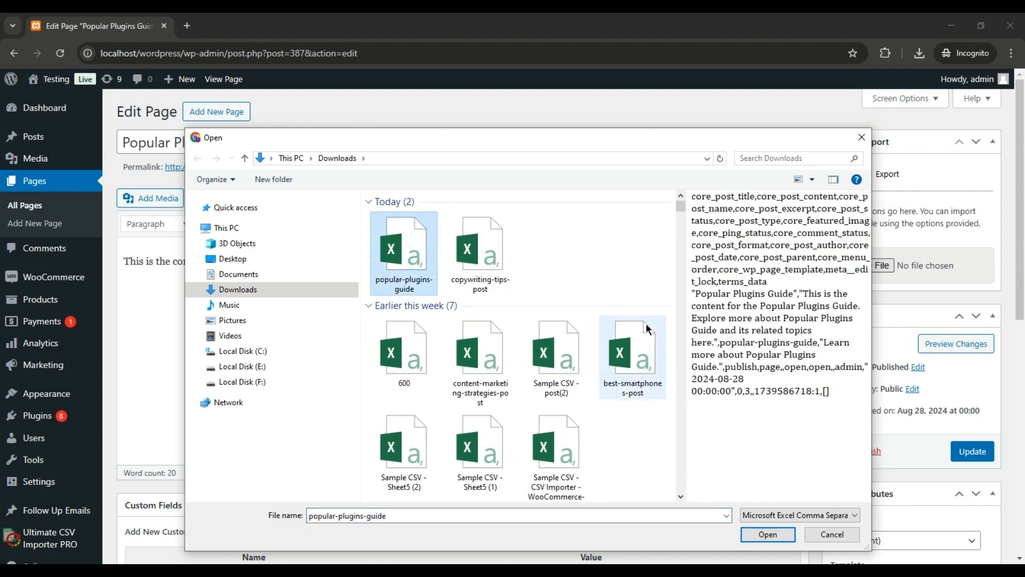
pyautogui.click(768, 534)
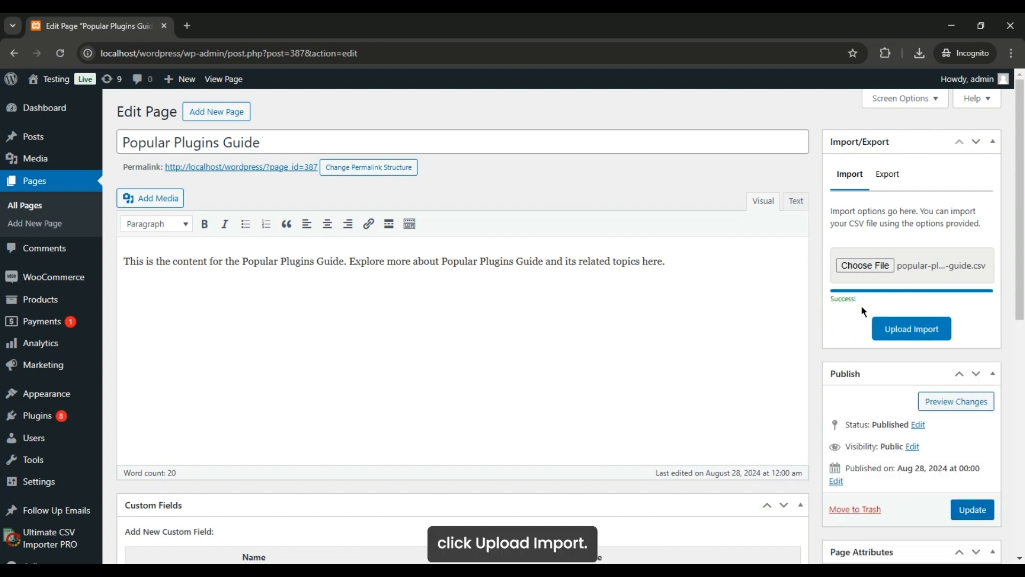
pyautogui.click(888, 325)
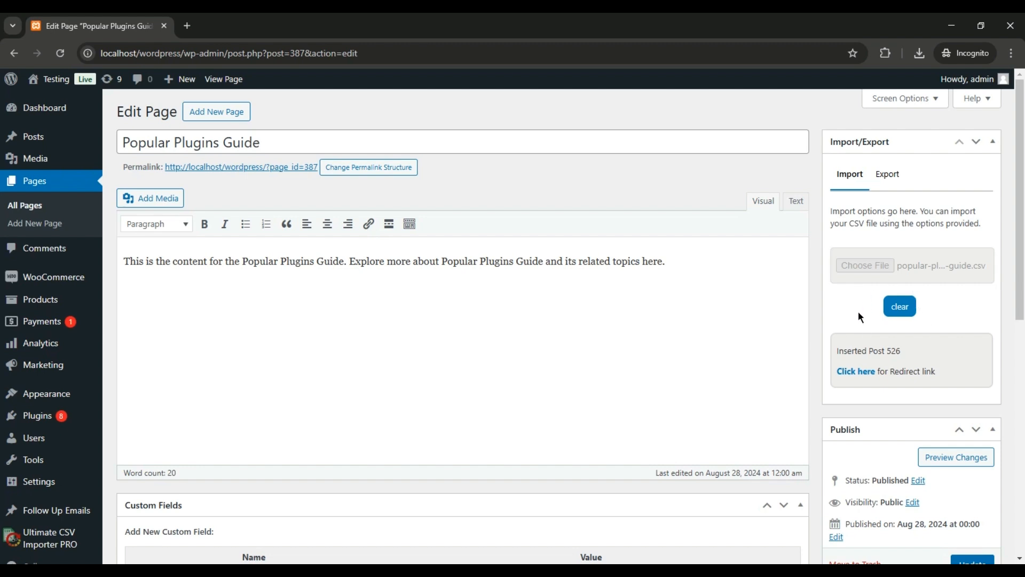
# Open the imported page from its redirect link and examine its content, publish settings, page attributes, custom fields, discussion, slug and author.
pyautogui.click(857, 372)
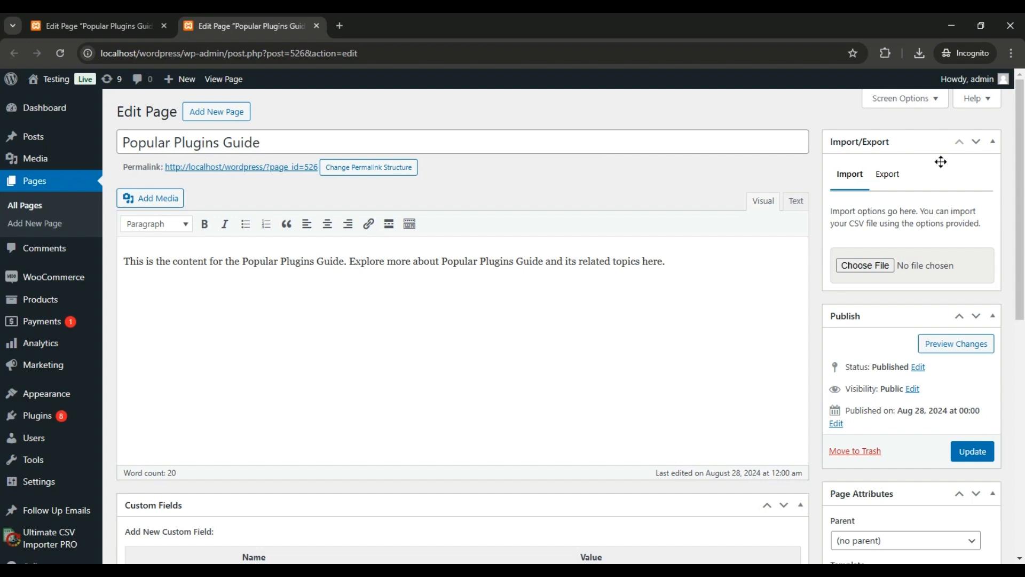
pyautogui.scroll(-2, 2, 224)
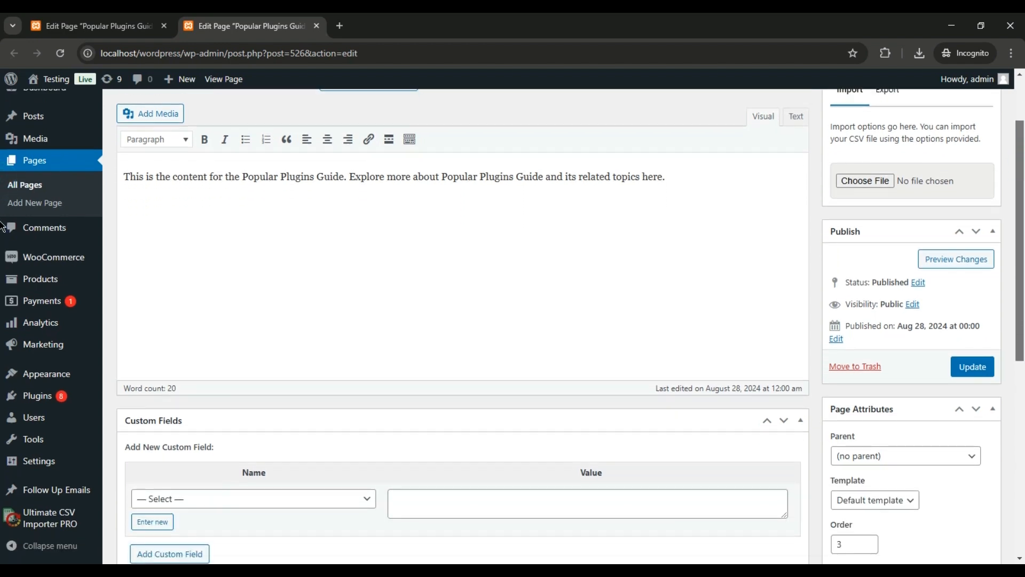
pyautogui.scroll(-2, 2, 225)
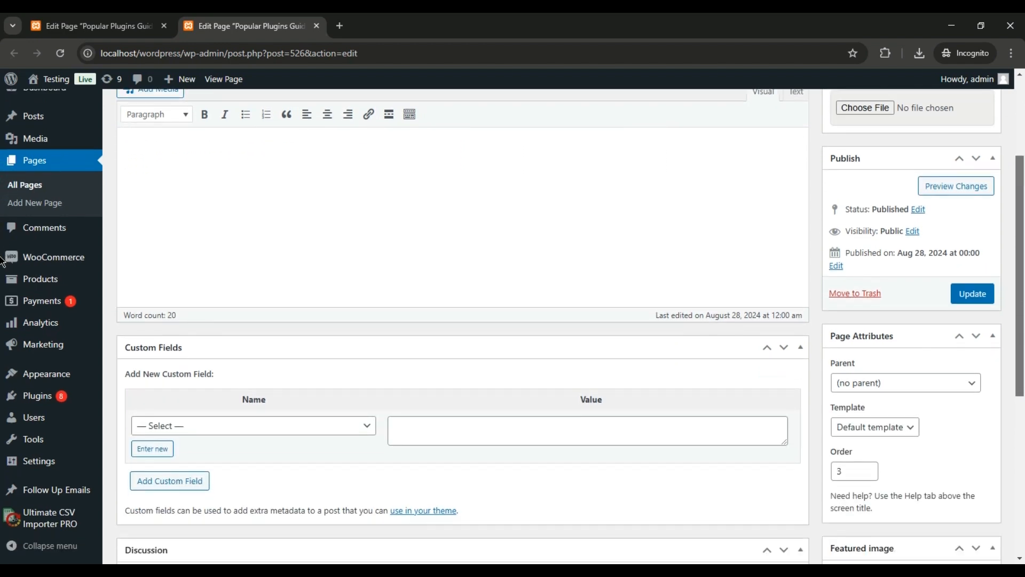
pyautogui.scroll(-1, 2, 262)
pyautogui.scroll(-3, 3, 266)
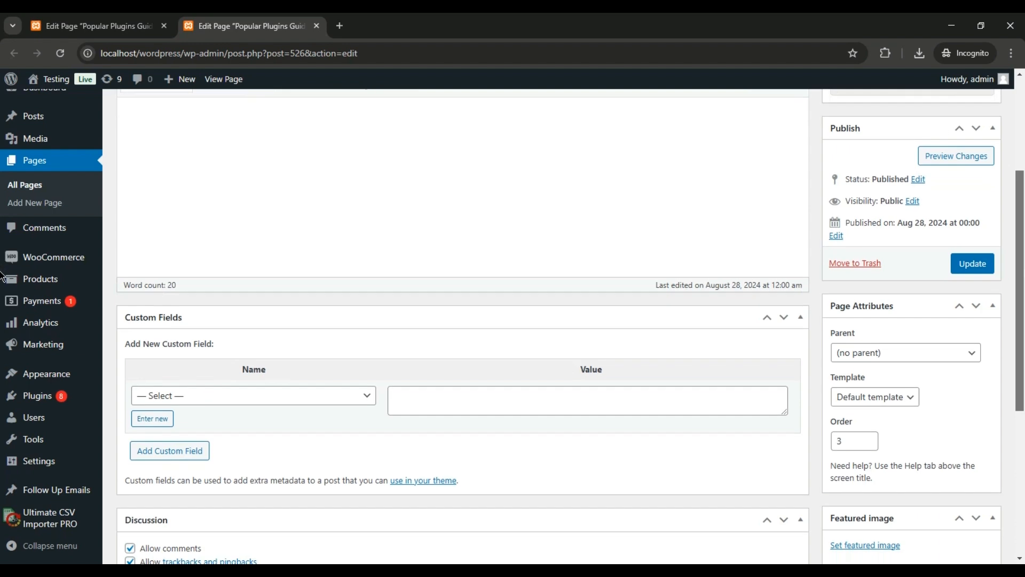
pyautogui.scroll(-4, 3, 334)
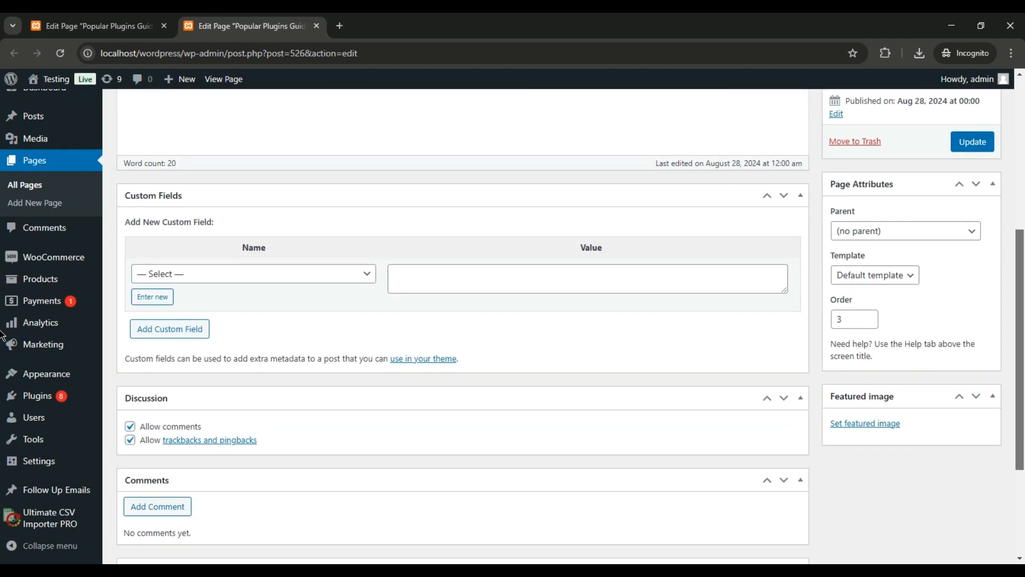
pyautogui.scroll(-1, 2, 417)
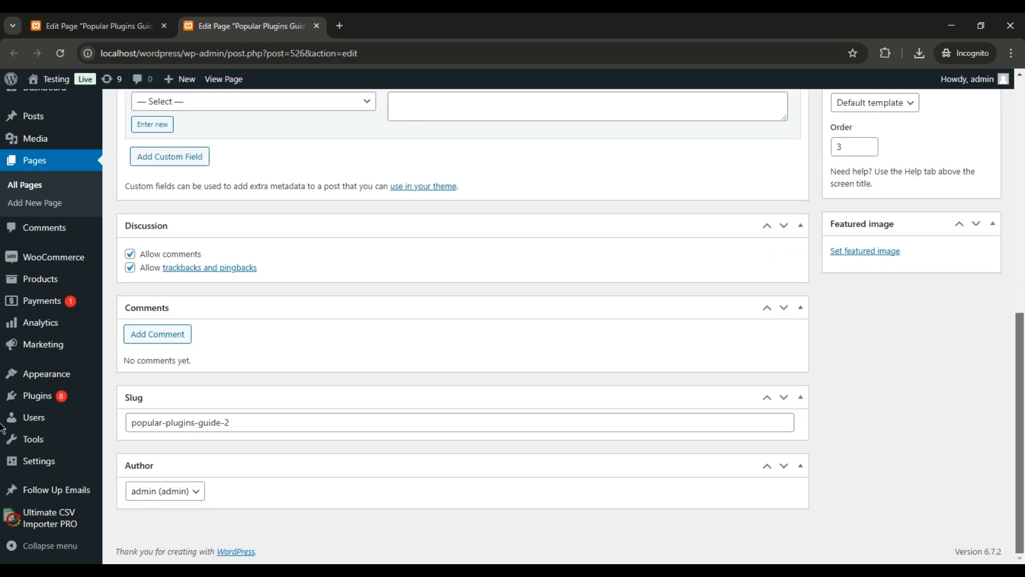
pyautogui.scroll(10, 2, 427)
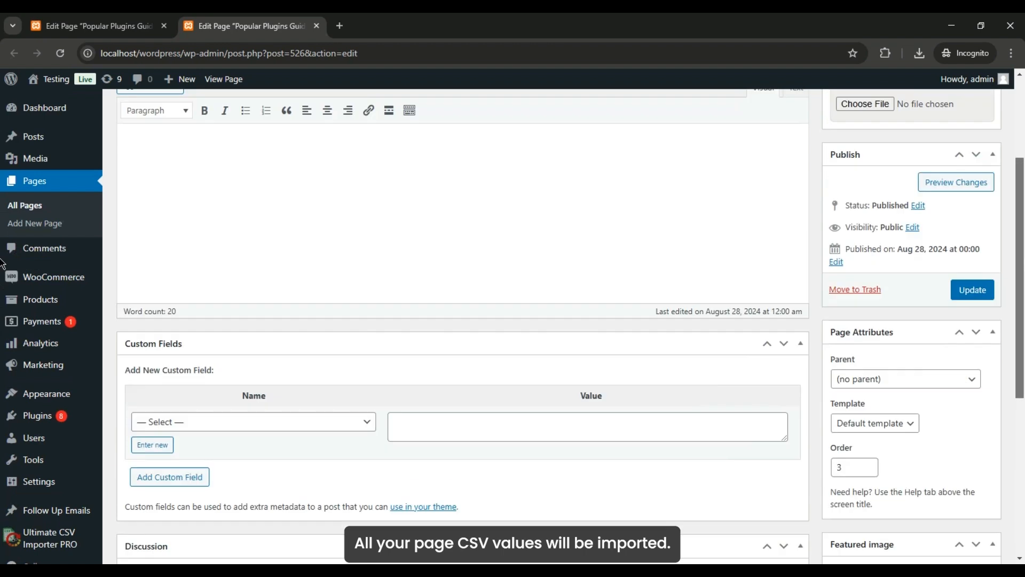